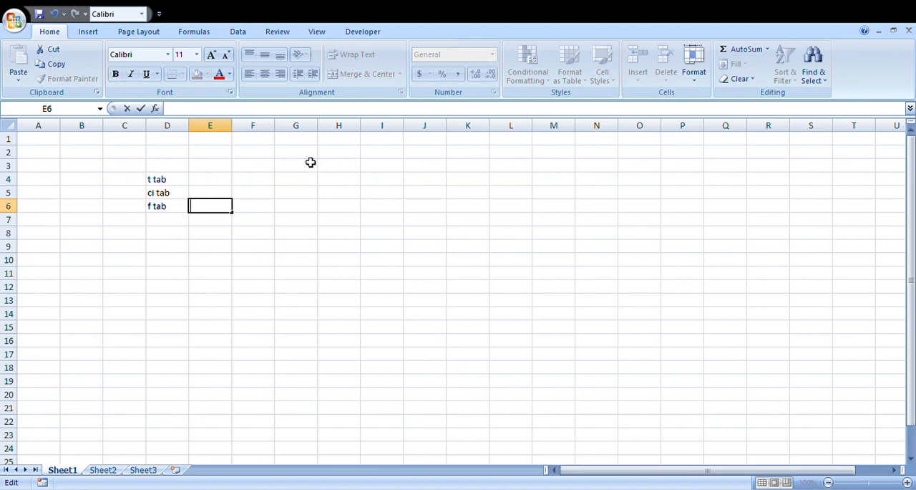
Enter the sample size 15 in cell G1 and the significance level .05 in cell G2.
{"action": "left_click", "coordinate": [309, 154]}
{"action": "left_click", "coordinate": [303, 144]}
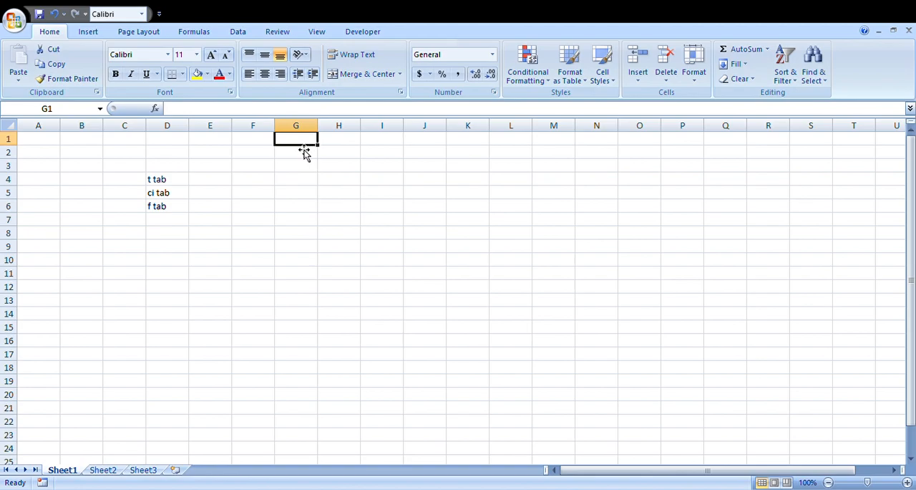
{"action": "type", "text": "15"}
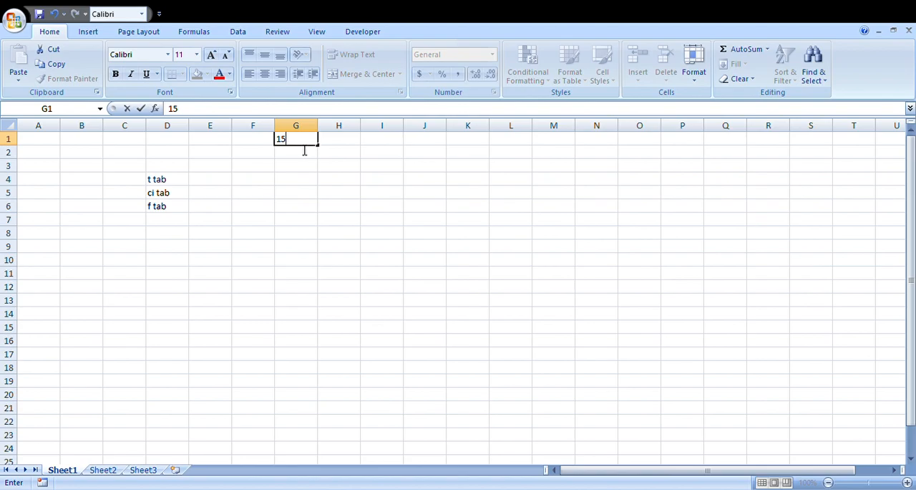
{"action": "key", "text": "Return"}
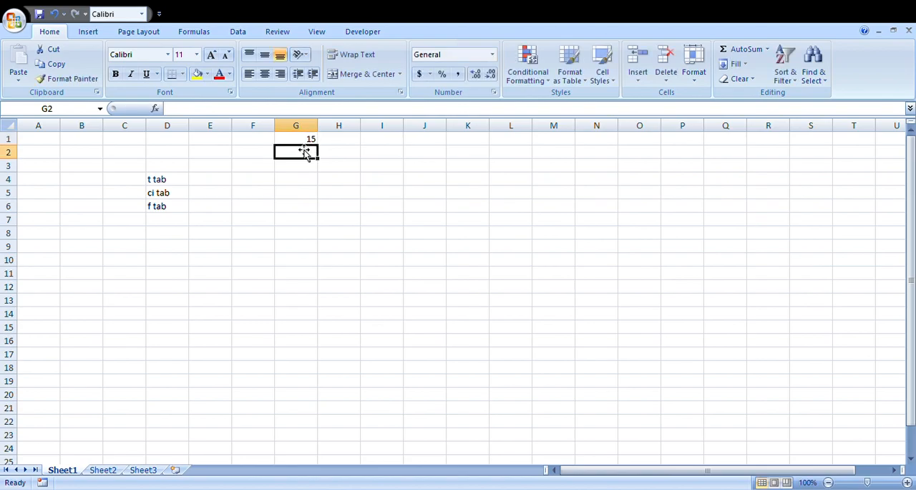
{"action": "type", "text": ".054"}
{"action": "key", "text": "BackSpace"}
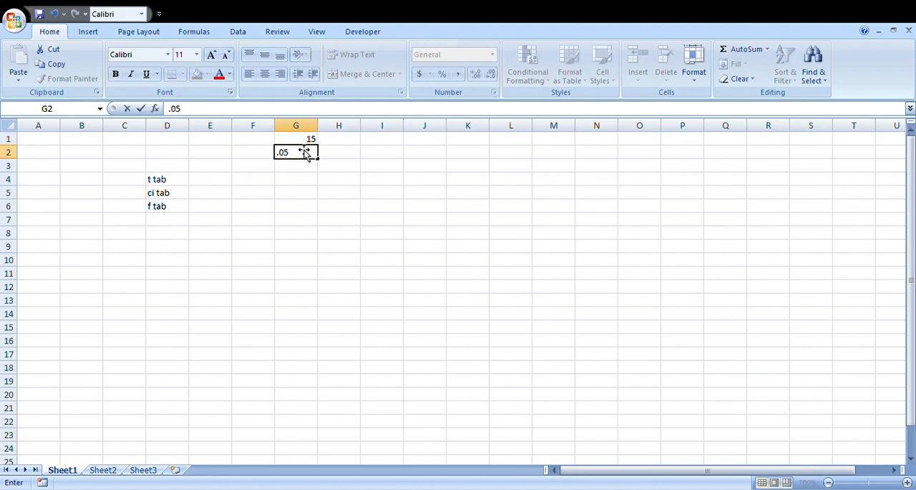
{"action": "key", "text": "Return"}
Calculate the t table value in cell E4 with the formula =TINV(G2,14).
{"action": "key", "text": "Left"}
{"action": "key", "text": "Left"}
{"action": "key", "text": "Down"}
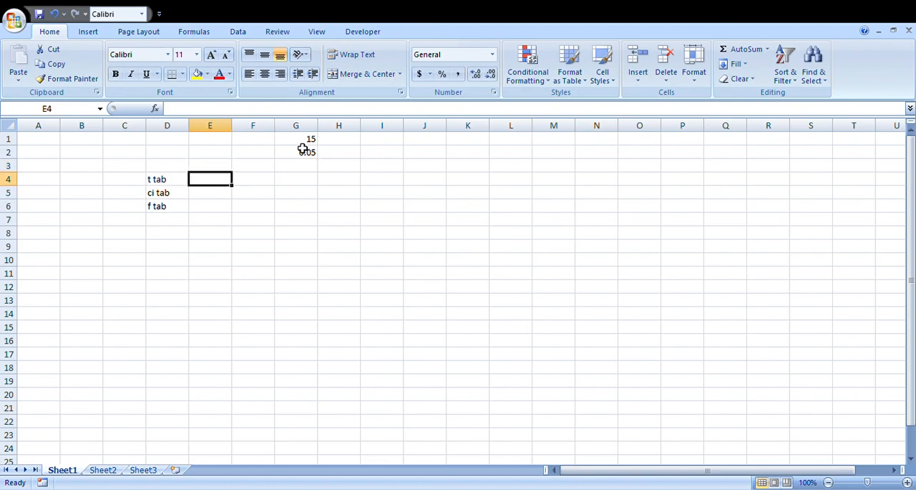
{"action": "type", "text": "="}
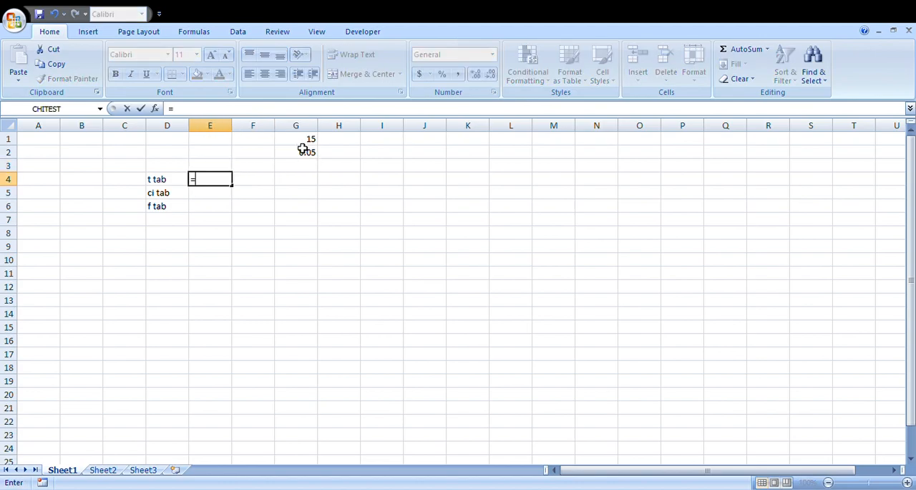
{"action": "type", "text": "t"}
{"action": "type", "text": "inv("}
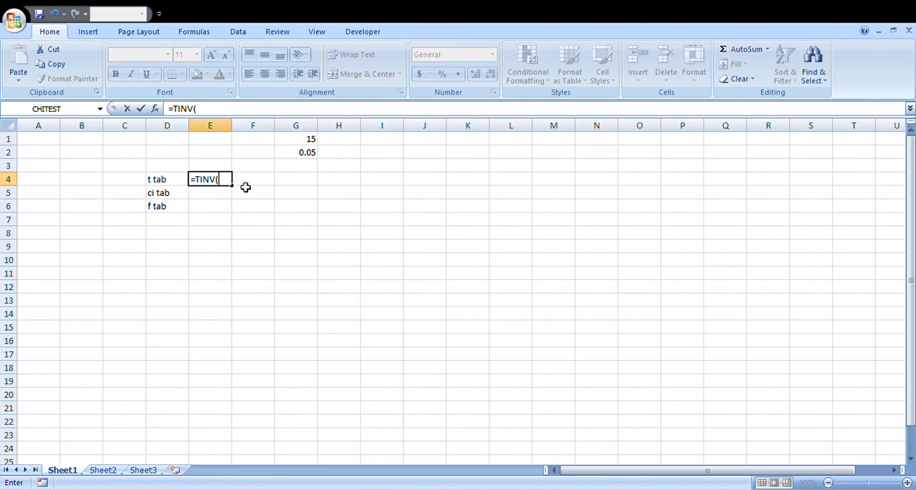
{"action": "left_click", "coordinate": [299, 157]}
{"action": "type", "text": ",14"}
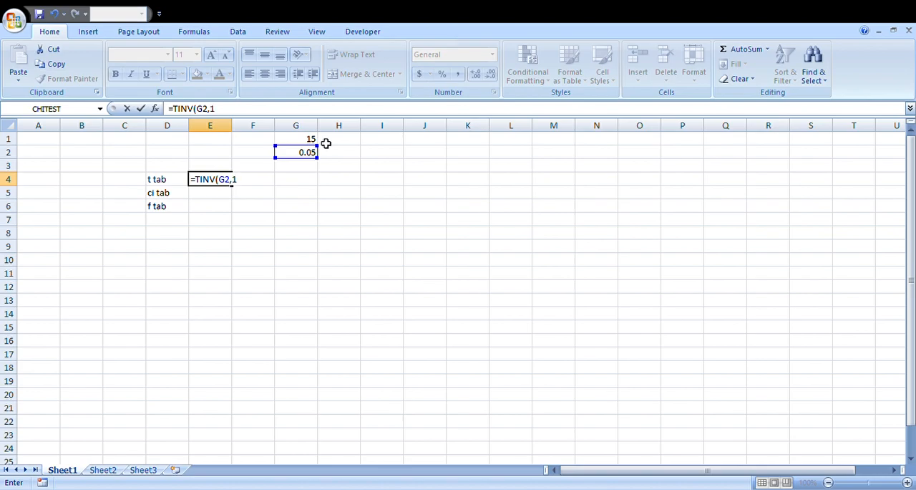
{"action": "type", "text": ")"}
{"action": "key", "text": "Return"}
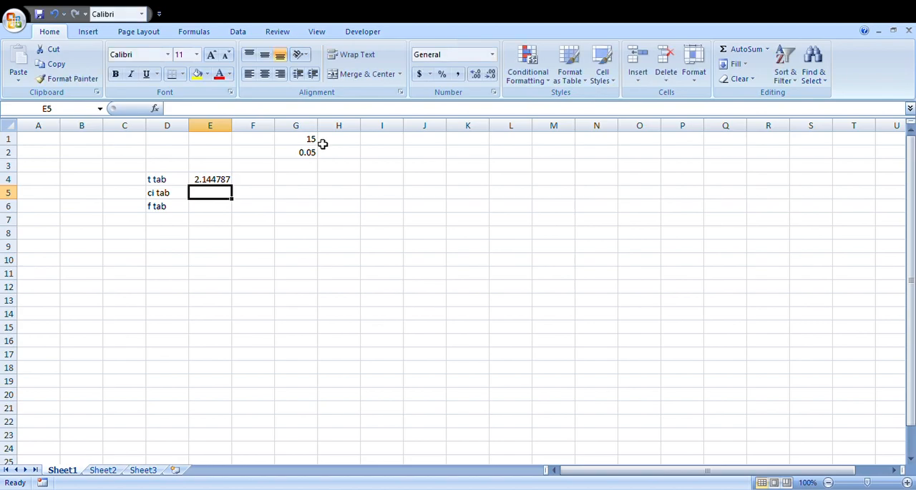
{"action": "left_click", "coordinate": [205, 183]}
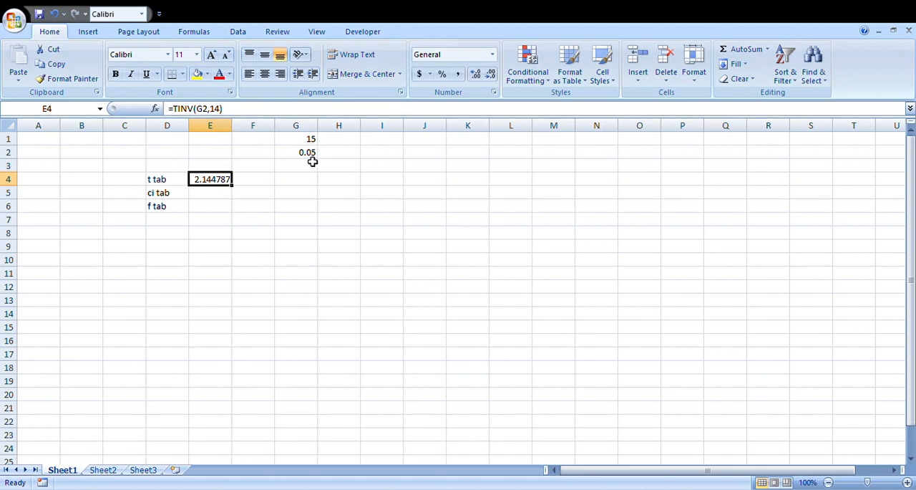
Calculate the chi-square table value in cell E5 with the formula =CHIINV(G2,14).
{"action": "left_click", "coordinate": [214, 196]}
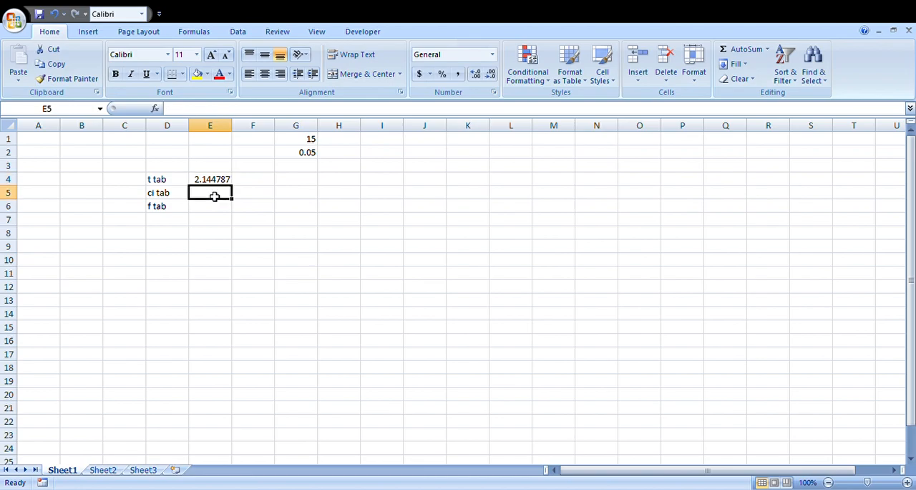
{"action": "type", "text": "="}
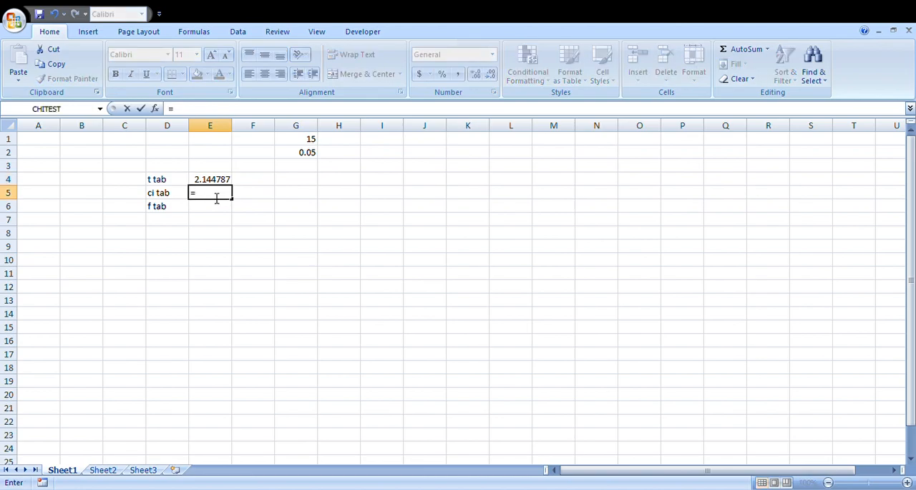
{"action": "type", "text": "c"}
{"action": "type", "text": "hiinv("}
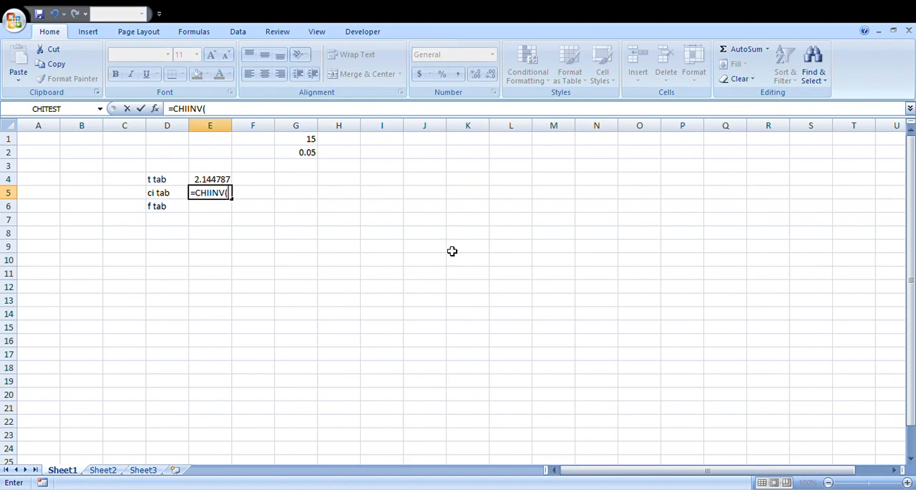
{"action": "left_click", "coordinate": [304, 156]}
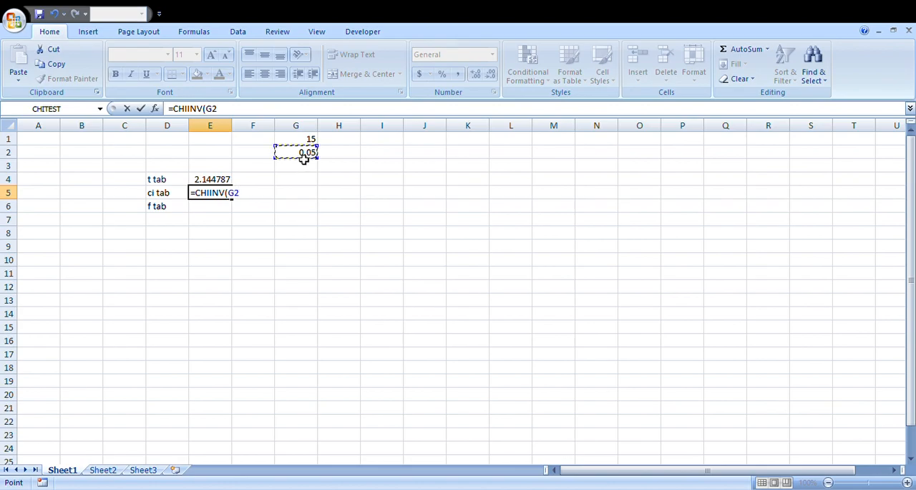
{"action": "type", "text": ","}
{"action": "type", "text": "14)"}
{"action": "key", "text": "Return"}
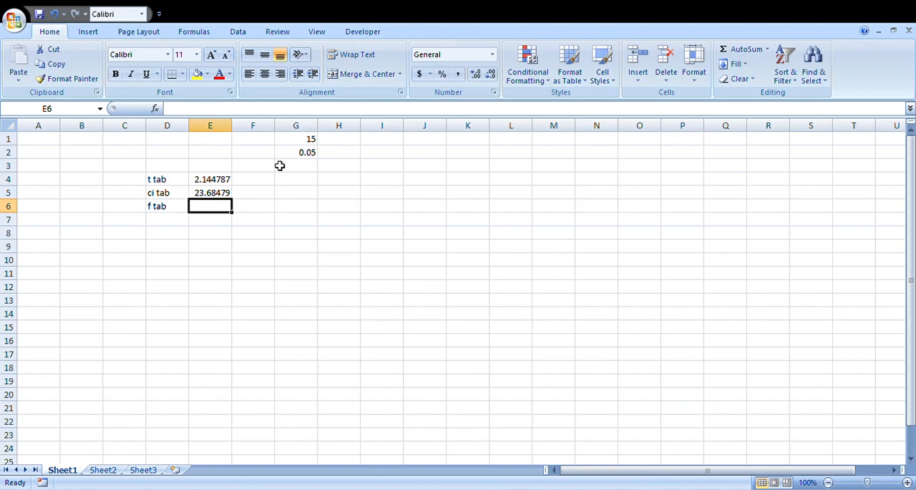
{"action": "left_click", "coordinate": [218, 195]}
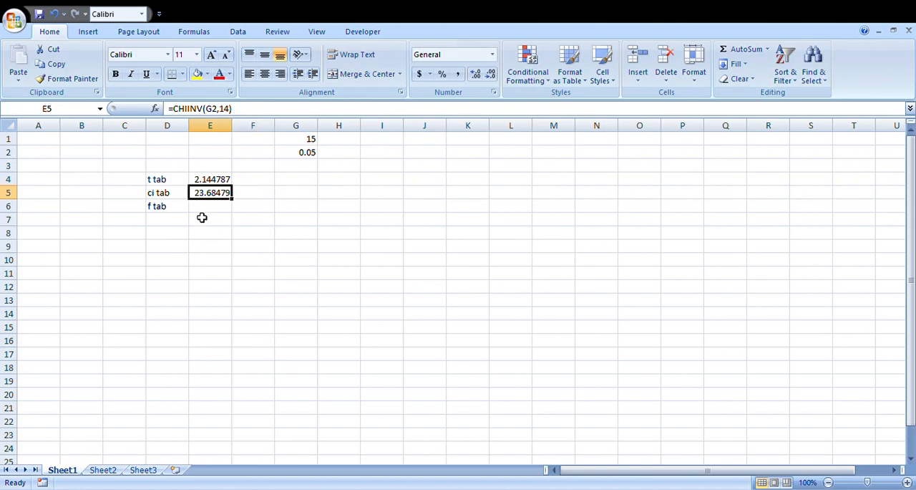
Double the t table value in cell F4 with the formula =E4*2.
{"action": "left_click", "coordinate": [211, 181]}
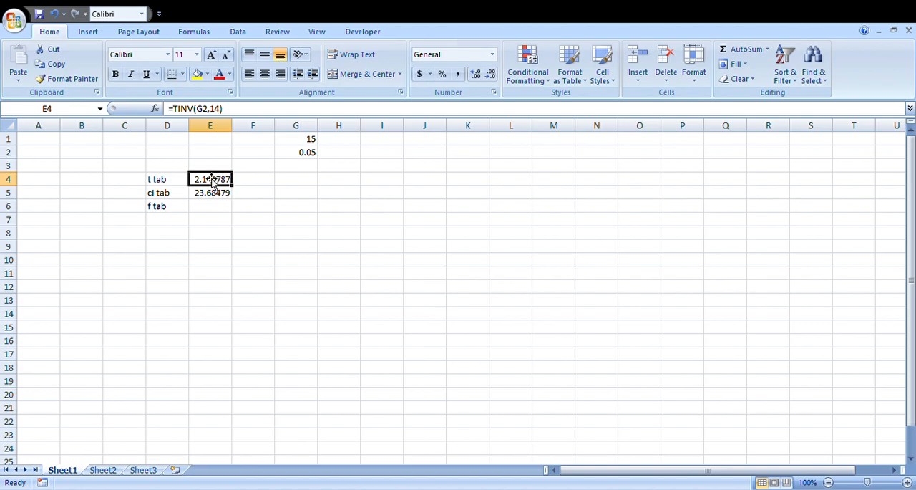
{"action": "left_click", "coordinate": [244, 180]}
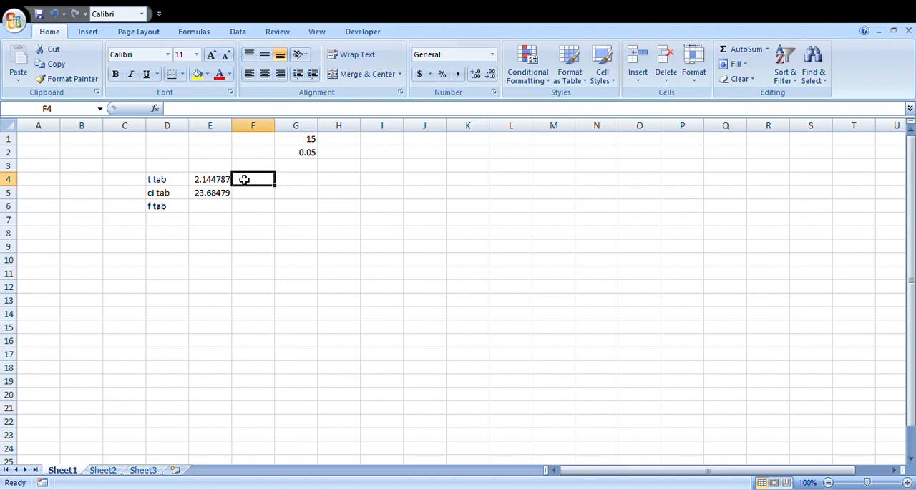
{"action": "type", "text": "="}
{"action": "left_click", "coordinate": [199, 182]}
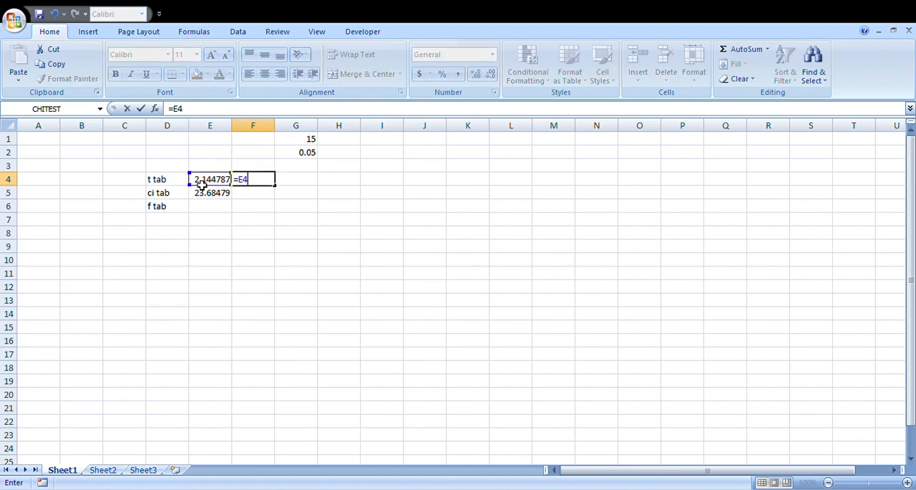
{"action": "type", "text": "*2"}
{"action": "key", "text": "Return"}
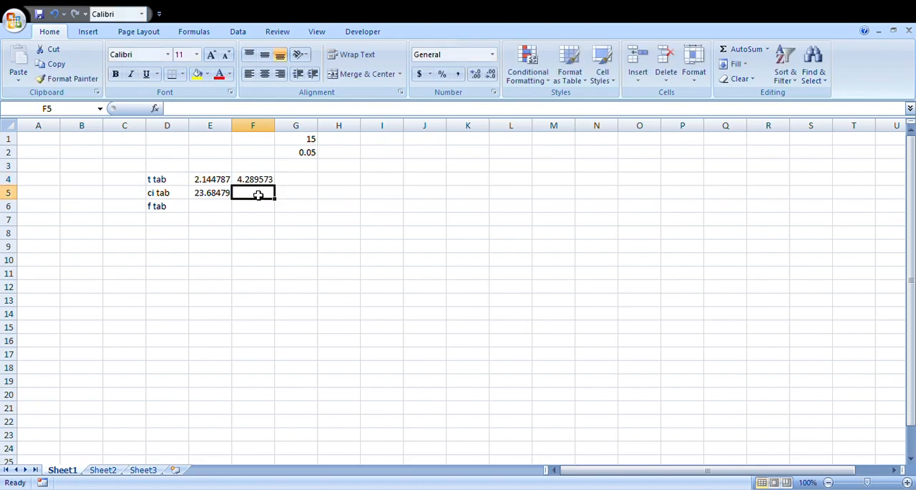
{"action": "left_click", "coordinate": [271, 184]}
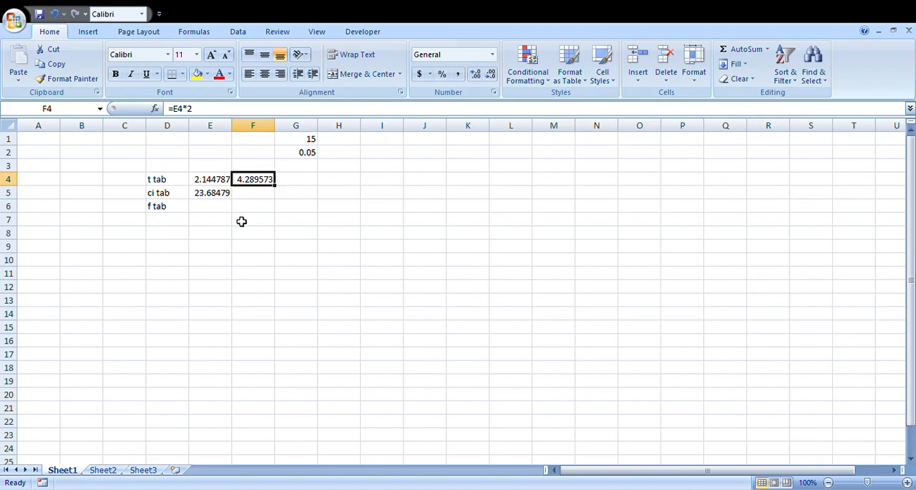
{"action": "left_click", "coordinate": [207, 206]}
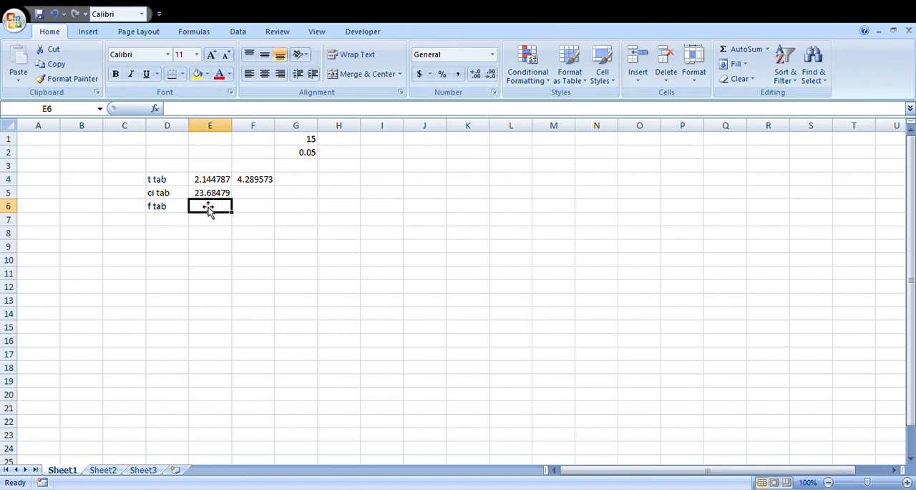
{"action": "type", "text": "="}
{"action": "key", "text": "BackSpace"}
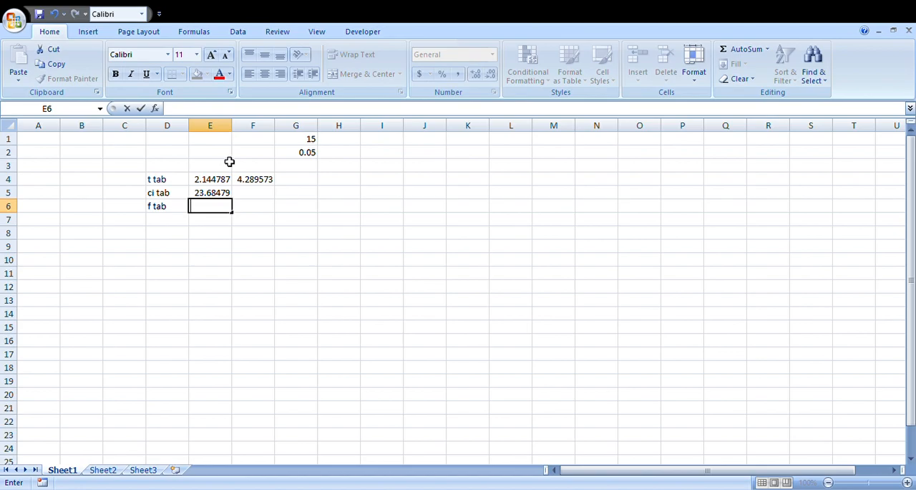
Enter the second sample size 12 in cell H1.
{"action": "left_click", "coordinate": [330, 140]}
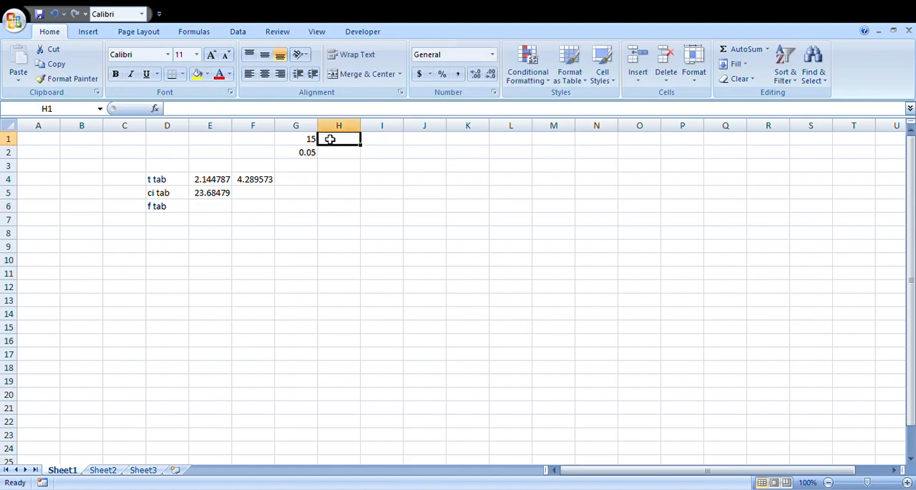
{"action": "type", "text": "12"}
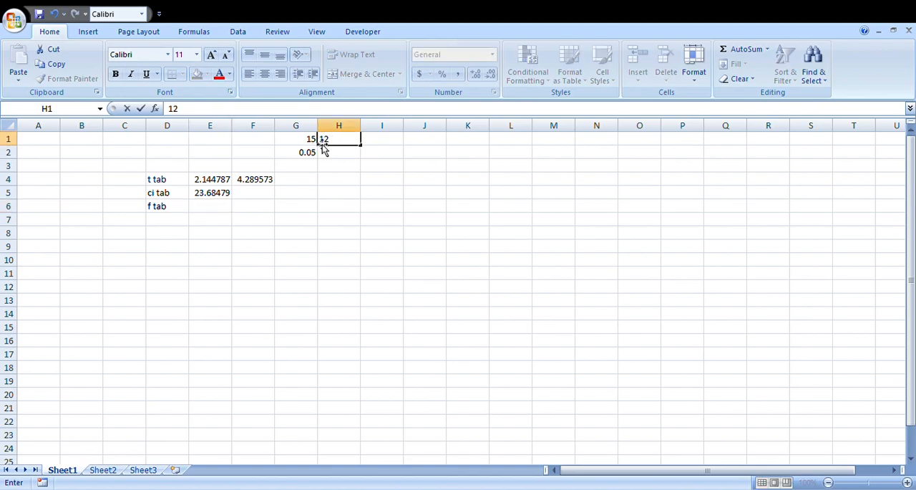
{"action": "left_click", "coordinate": [228, 207]}
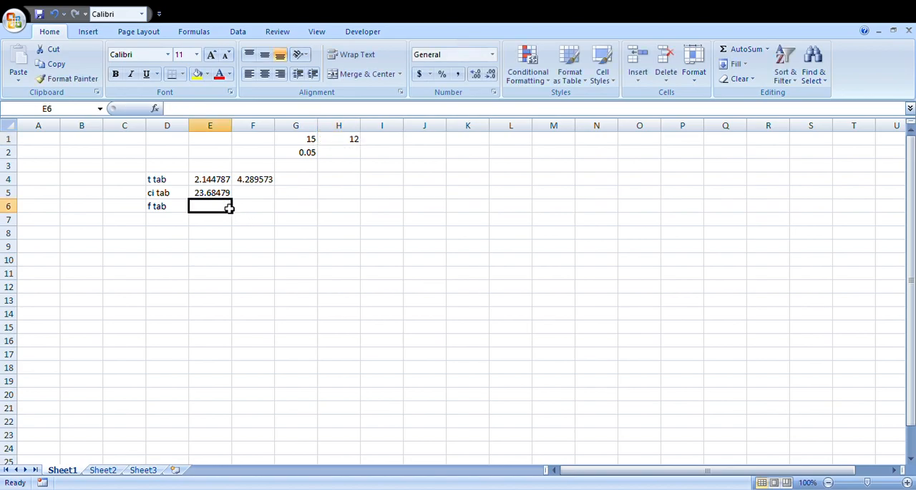
Calculate the F table value in cell E6 using FINV with probability .055 and degrees of freedom 14 and 11.
{"action": "type", "text": "="}
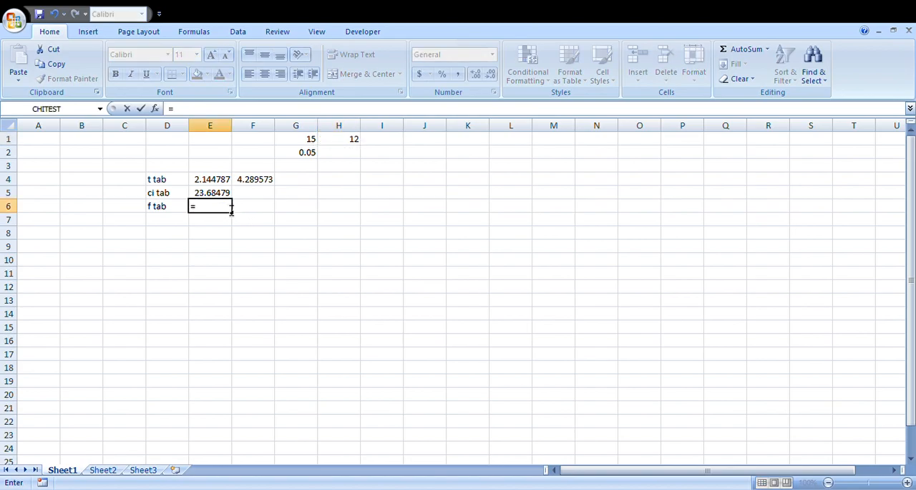
{"action": "type", "text": "finv("}
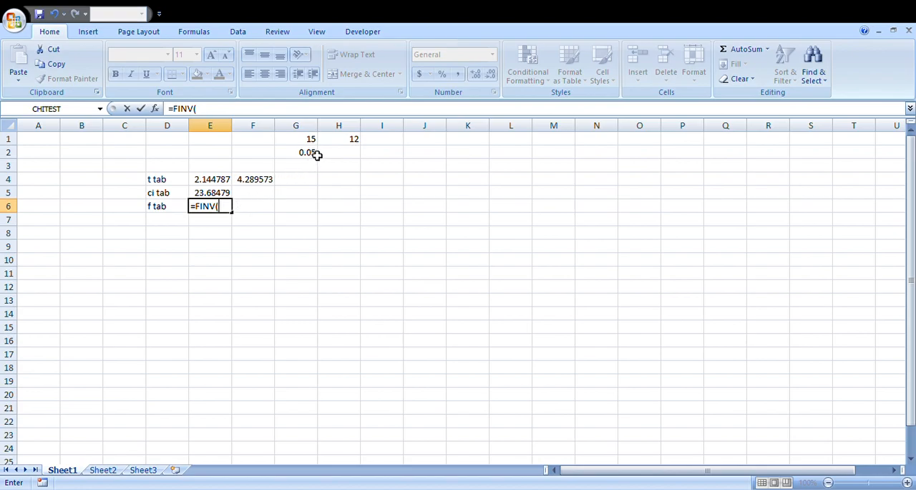
{"action": "type", "text": ".055,"}
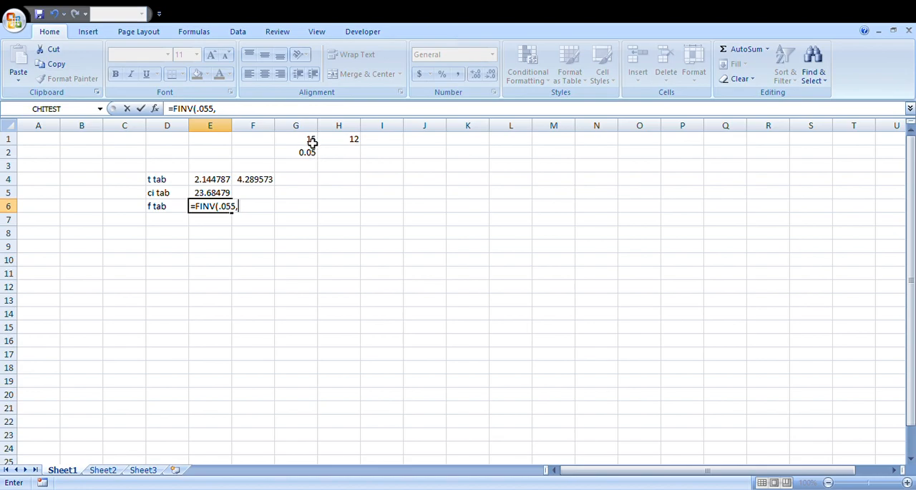
{"action": "type", "text": "14,11"}
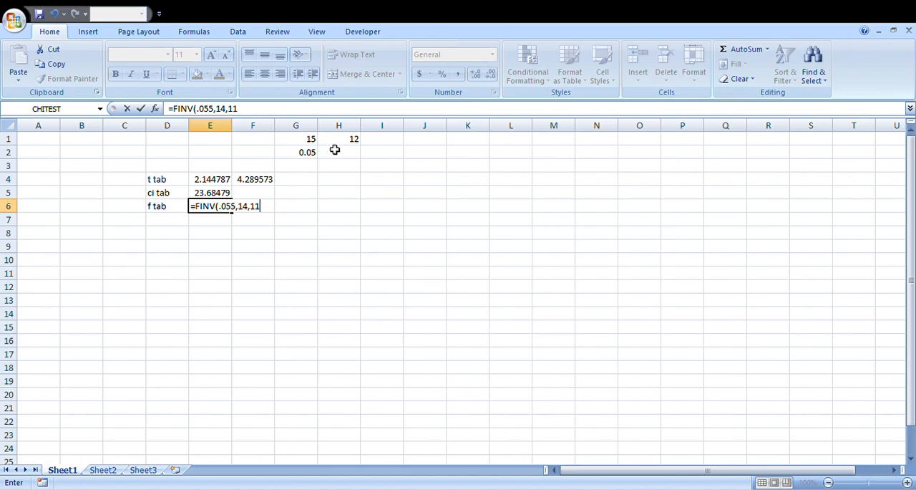
{"action": "key", "text": "Return"}
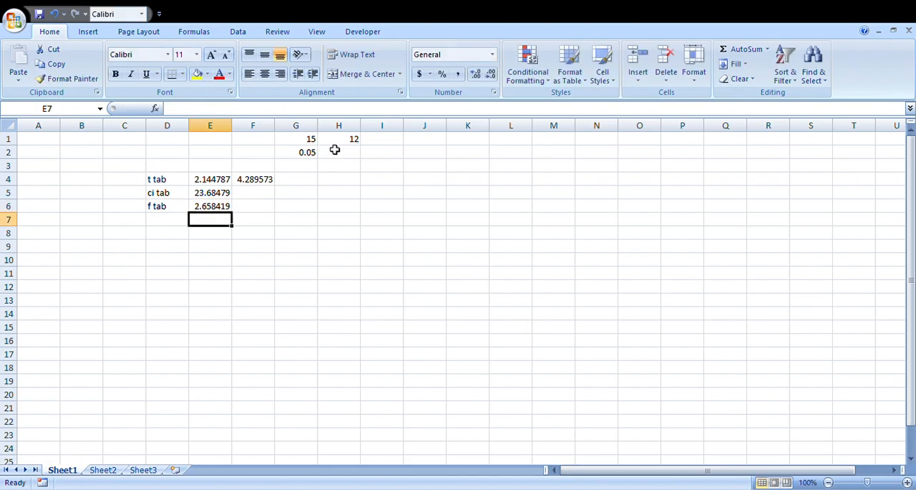
{"action": "left_click", "coordinate": [212, 208]}
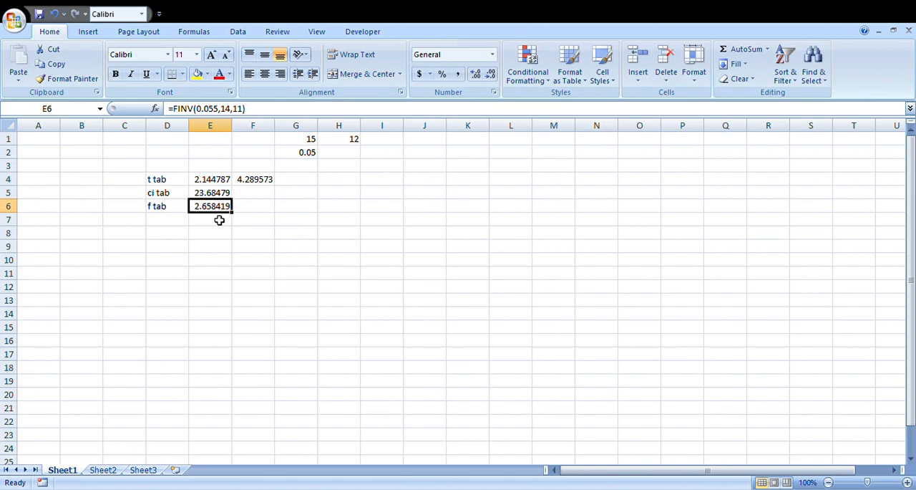
{"action": "left_click_drag", "start_coordinate": [288, 166], "coordinate": [313, 172]}
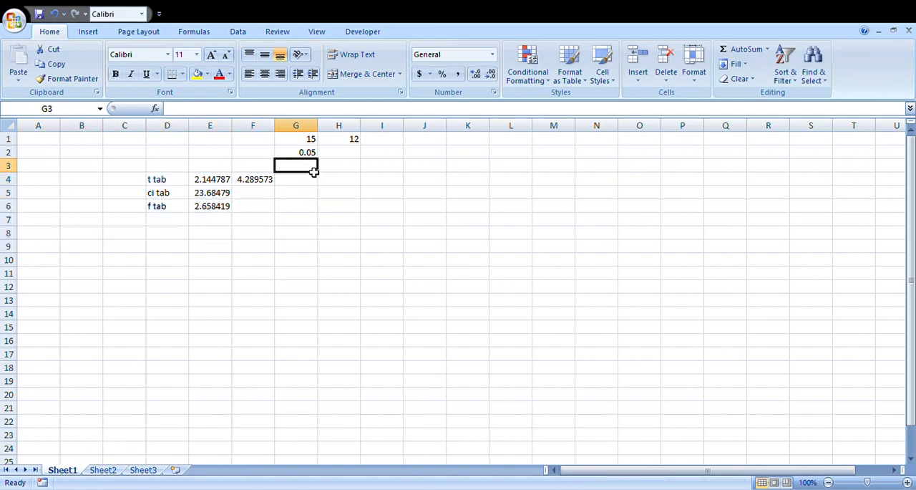
{"action": "left_click", "coordinate": [232, 289]}
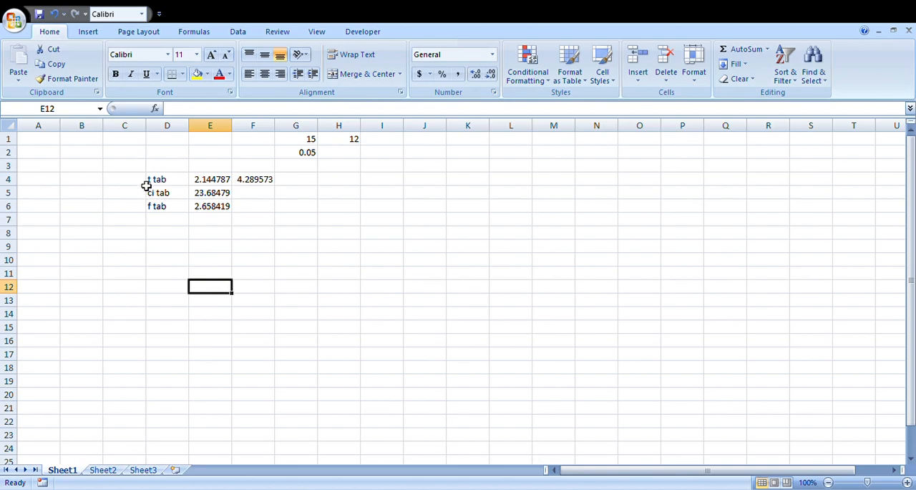
{"action": "left_click_drag", "start_coordinate": [138, 167], "coordinate": [307, 220]}
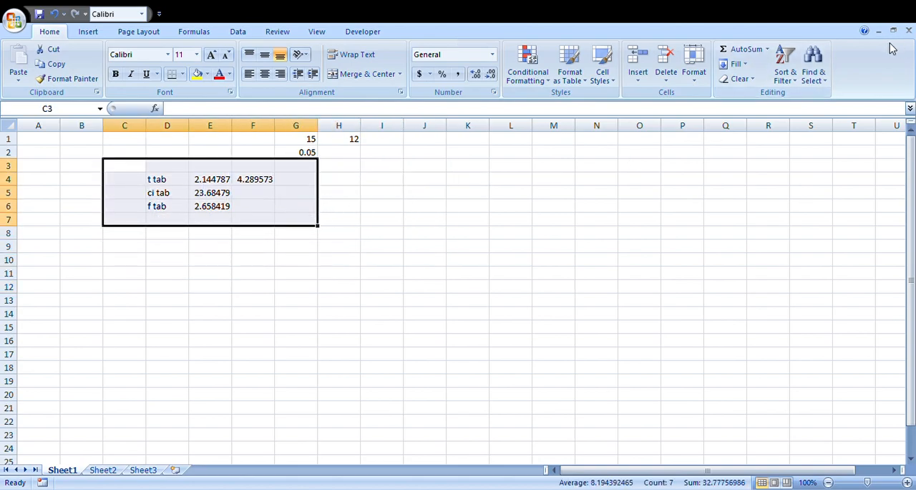